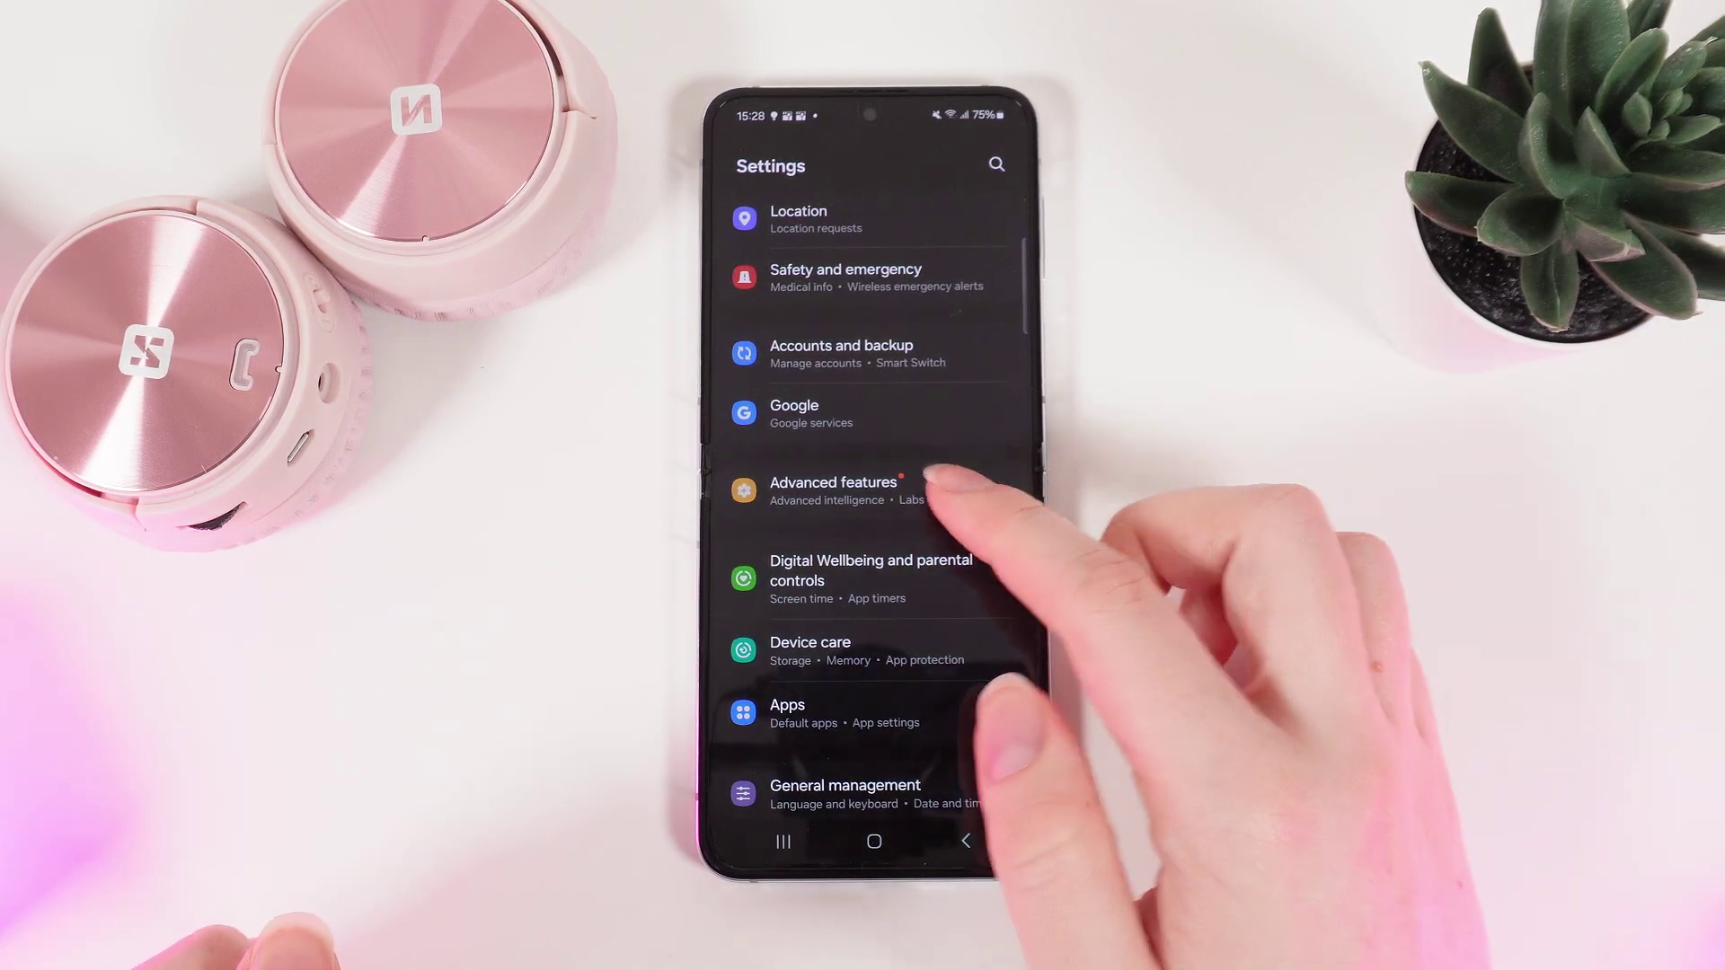
# - Go to Advanced features, then into Motions and gestures
pyautogui.click(862, 487)
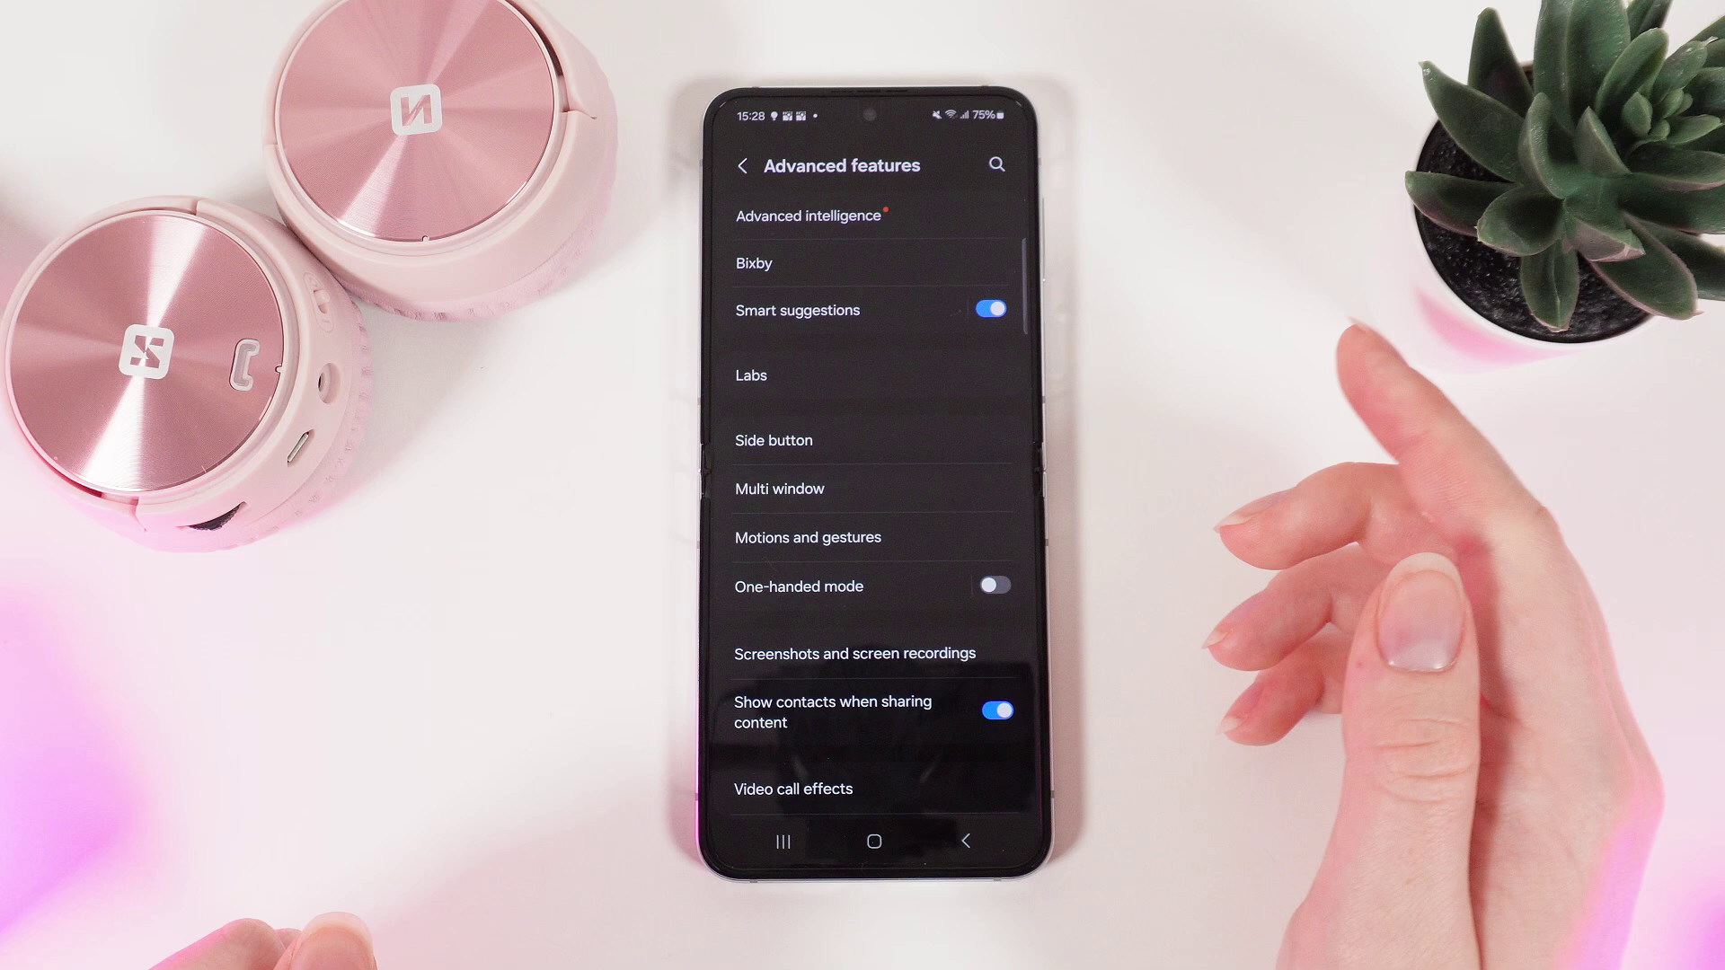
pyautogui.click(862, 536)
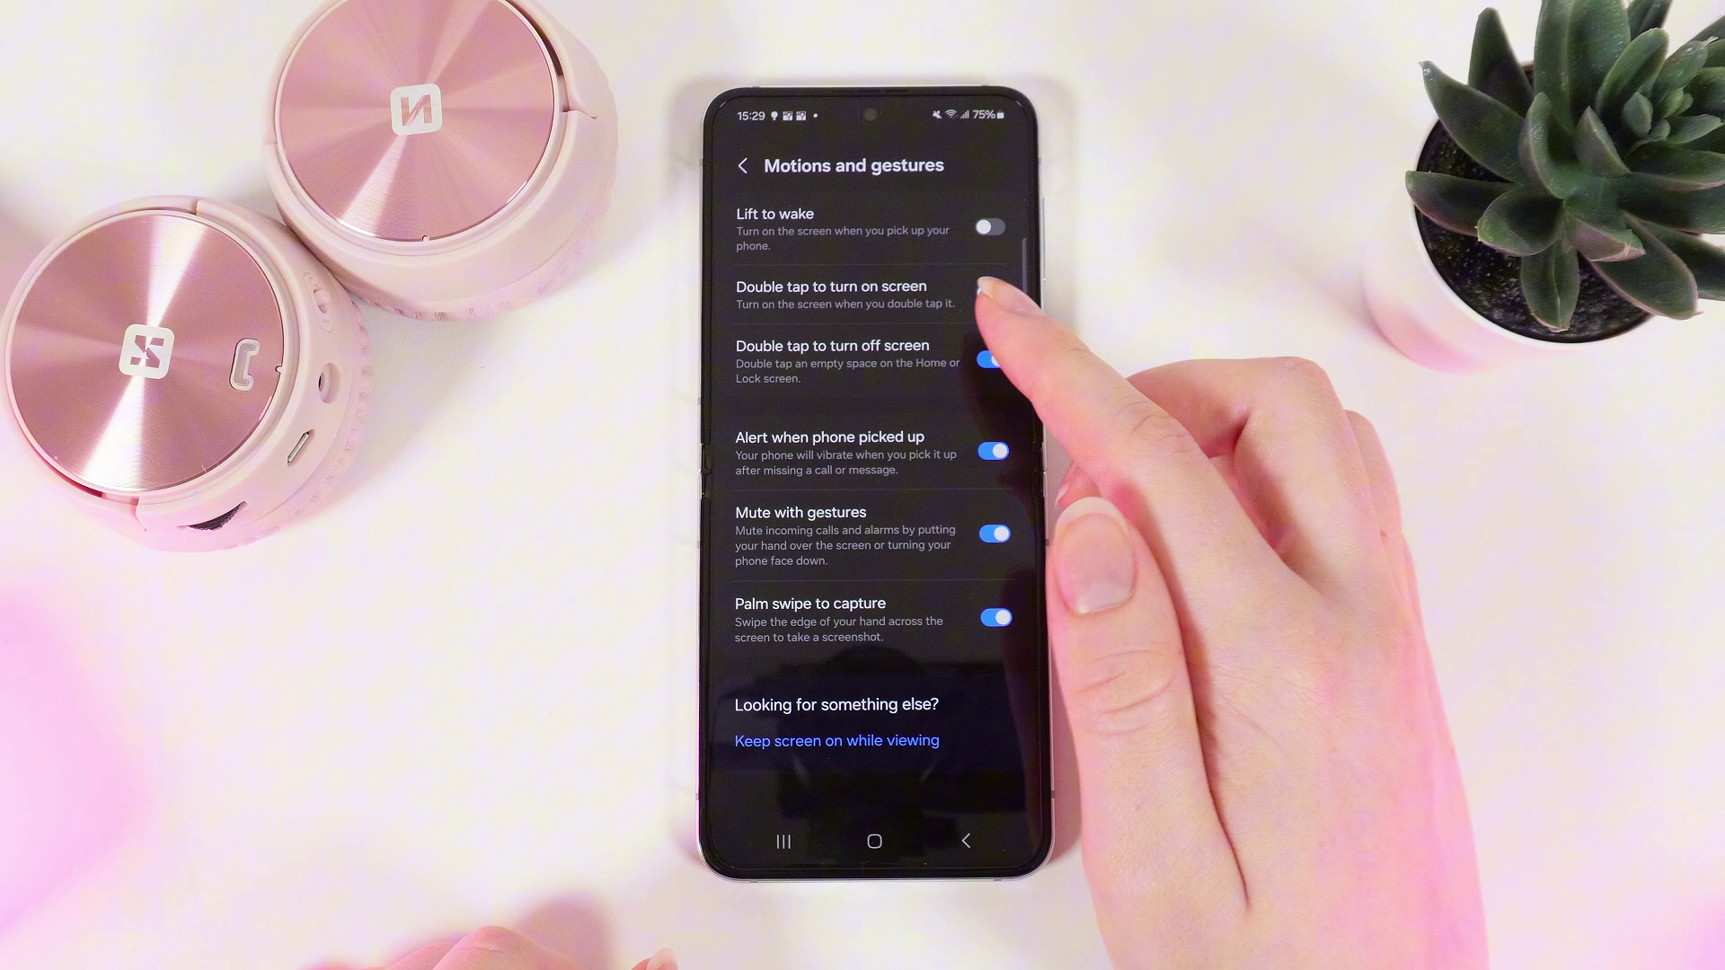
# - Switch Lift to wake on, leaving Double tap to turn on screen off
pyautogui.click(991, 359)
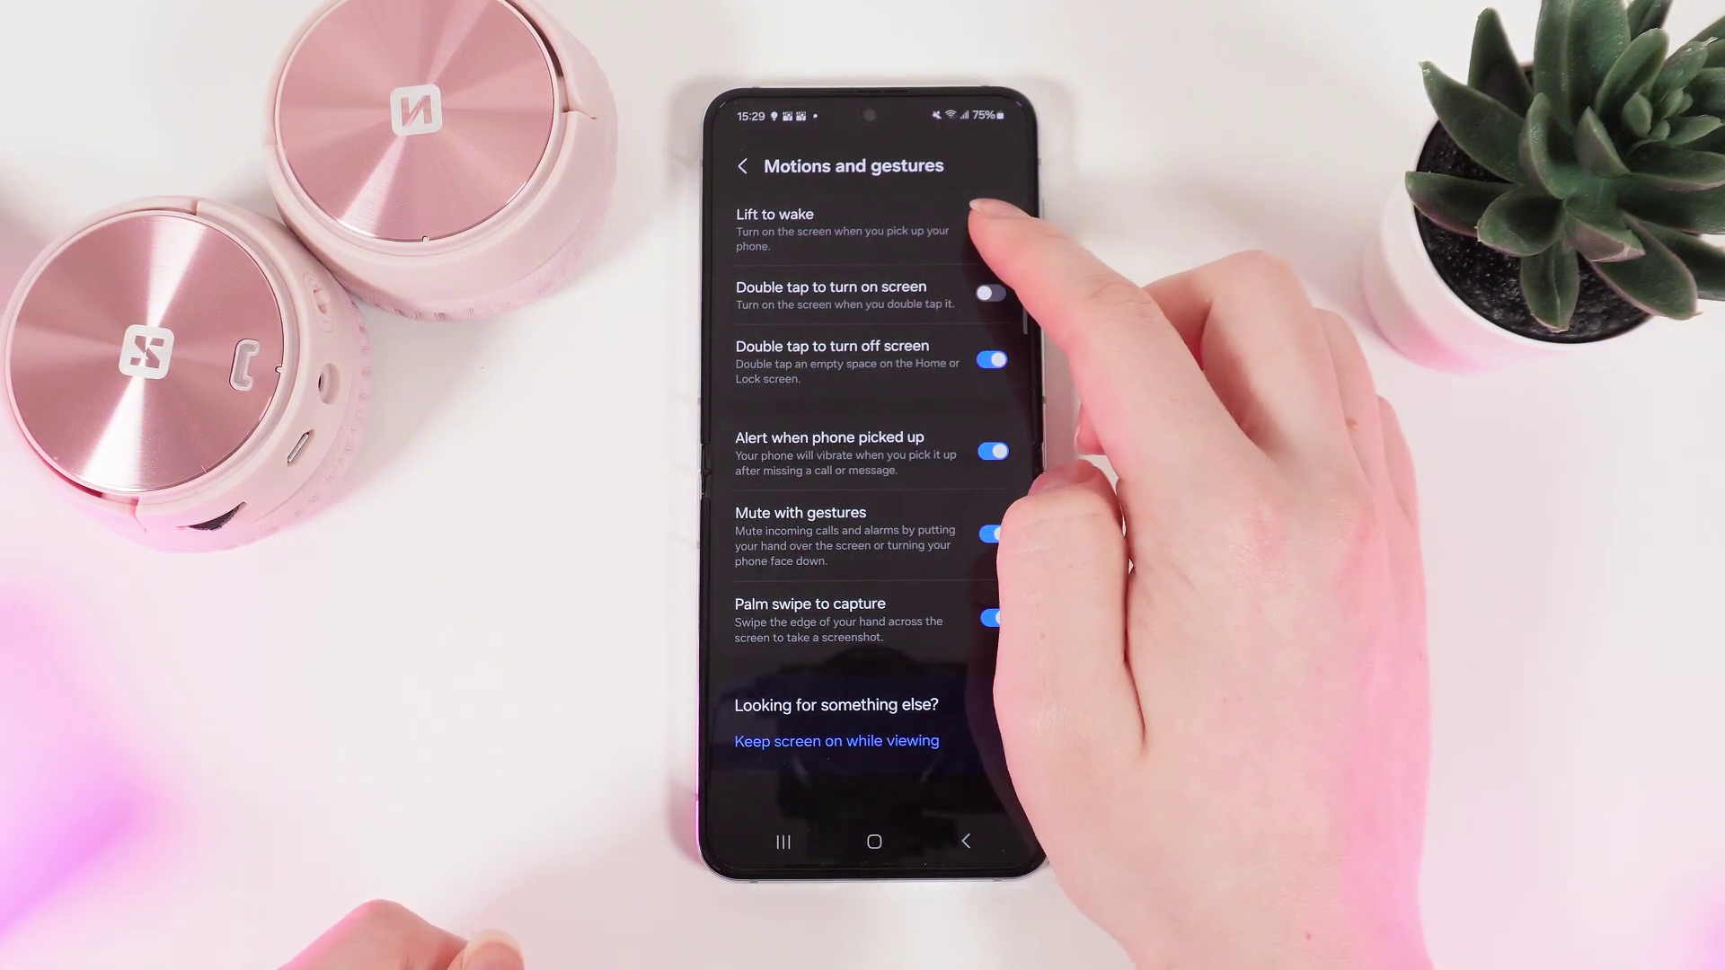
pyautogui.click(990, 227)
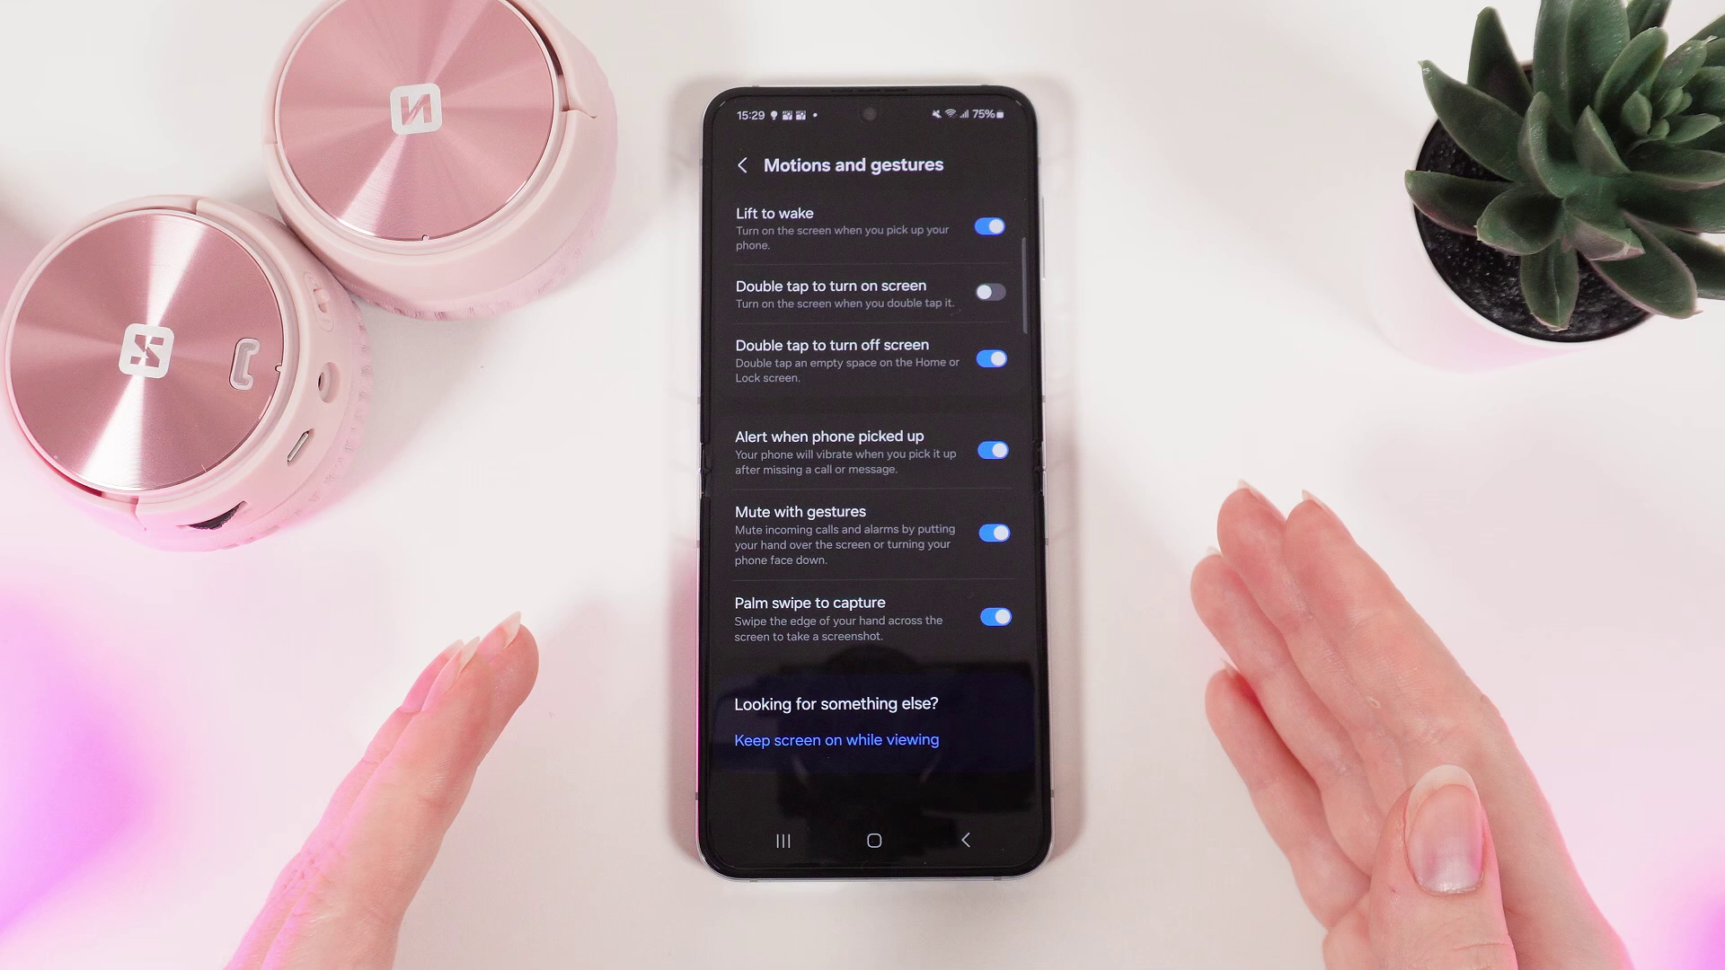